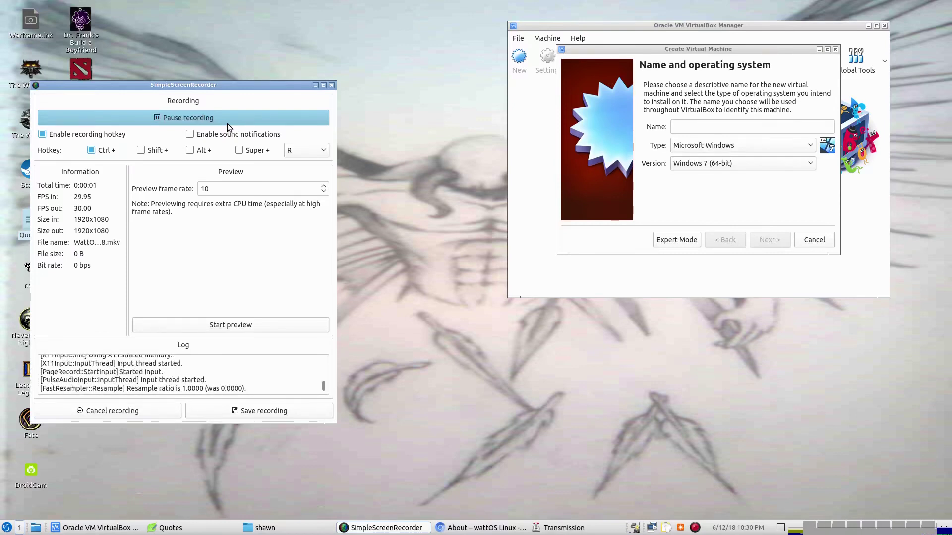
# - Name the new machine WattOS, type Linux Ubuntu 64-bit, with 8192 MB memory
pyautogui.click(694, 130)
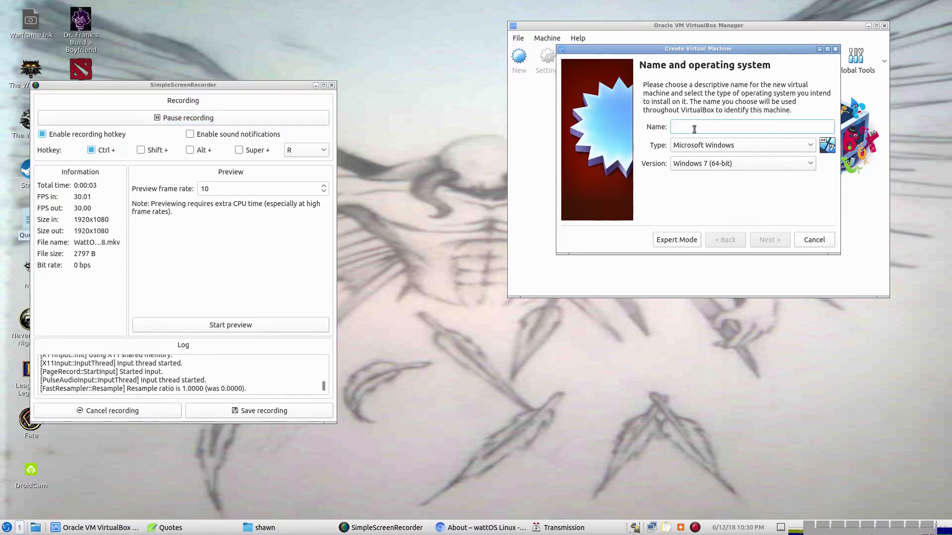
pyautogui.write('Watt')
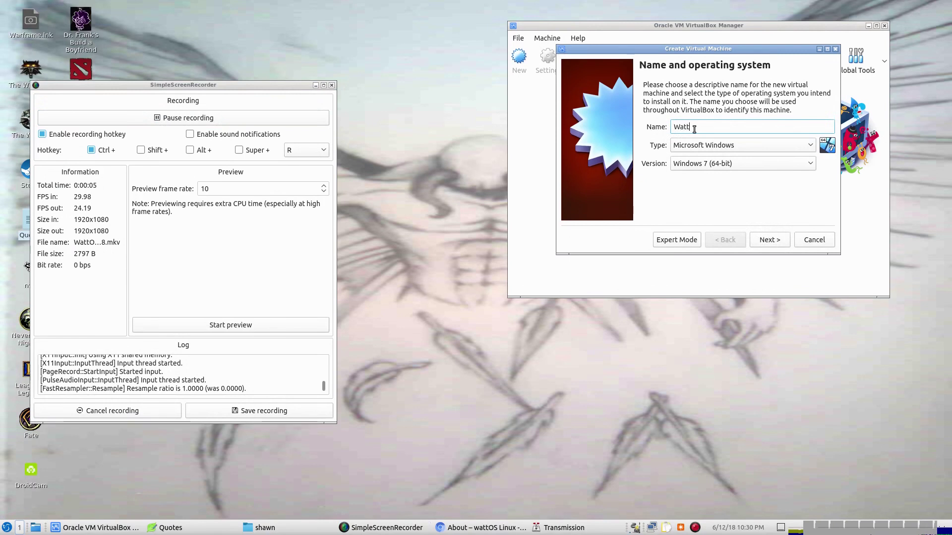
pyautogui.write('OS')
pyautogui.click(811, 143)
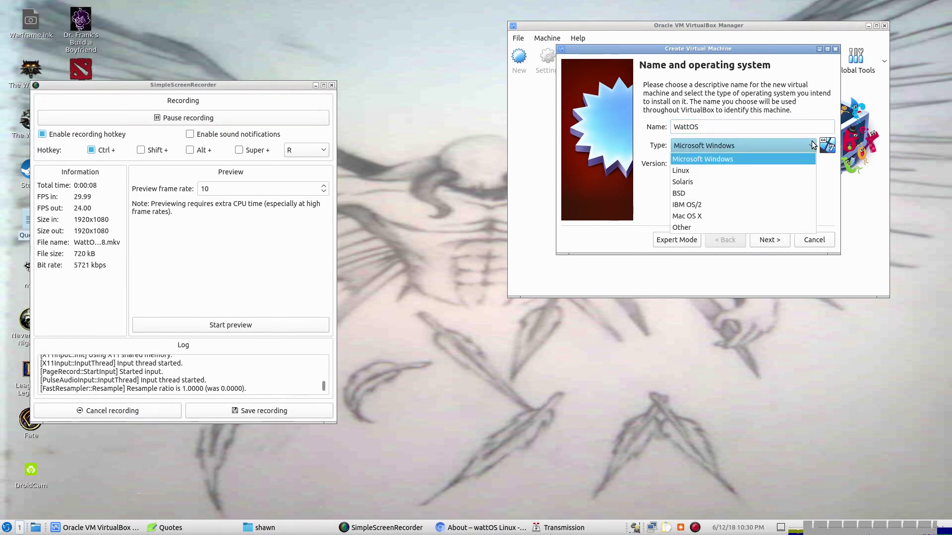
pyautogui.click(787, 171)
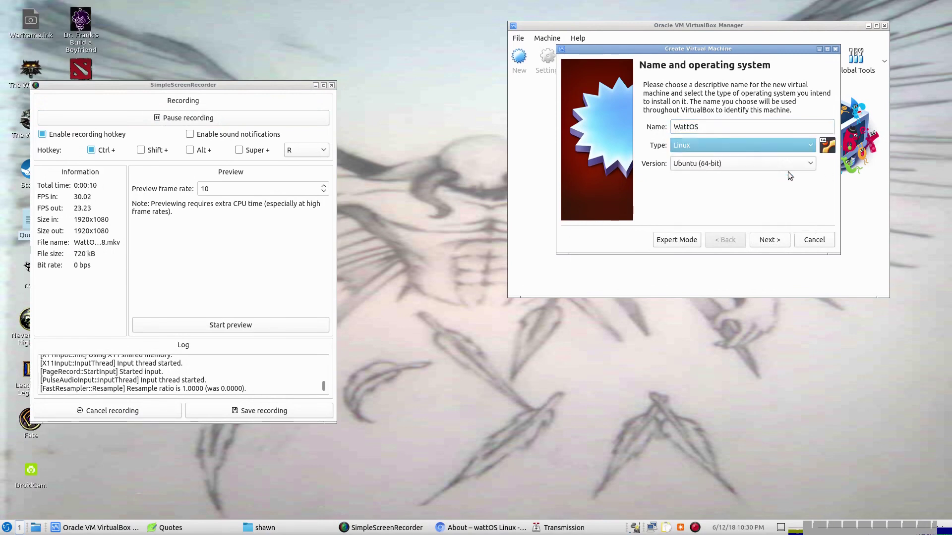
pyautogui.click(769, 240)
pyautogui.click(708, 124)
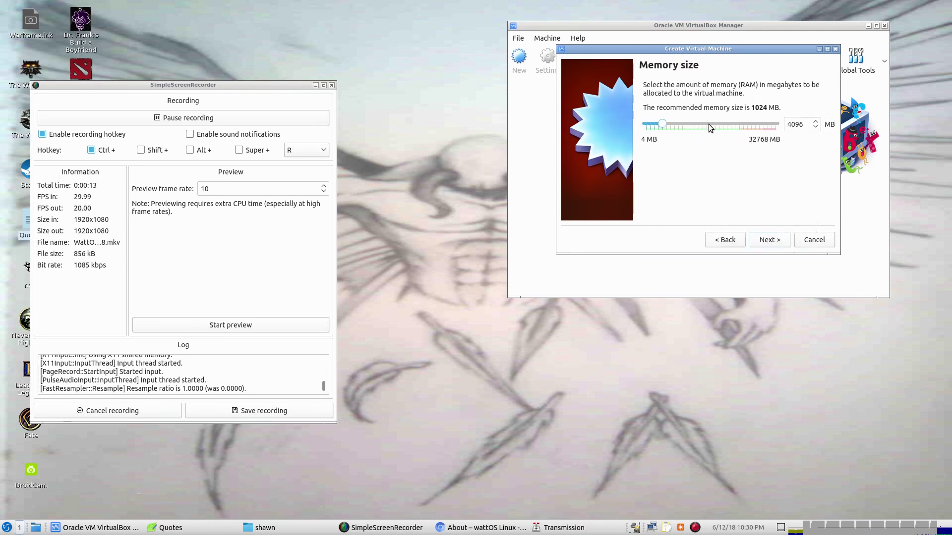
pyautogui.click(708, 123)
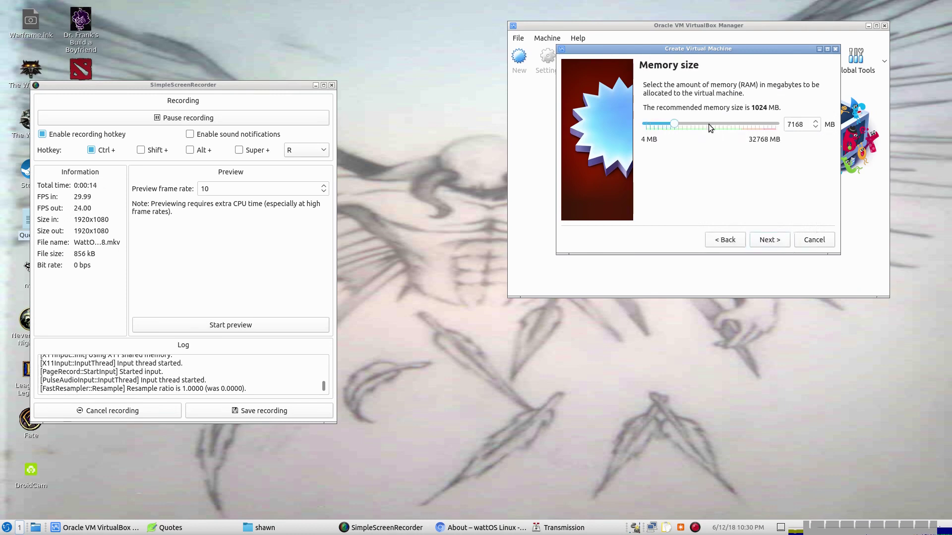
# - Give it a new dynamically allocated 40 GB VDI hard disk and create the machine
pyautogui.click(774, 240)
pyautogui.click(771, 240)
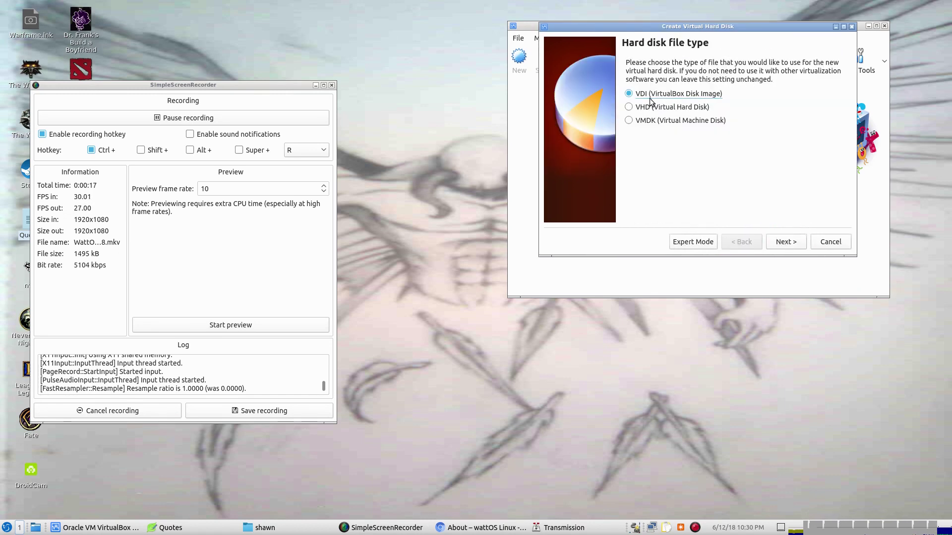
pyautogui.click(781, 242)
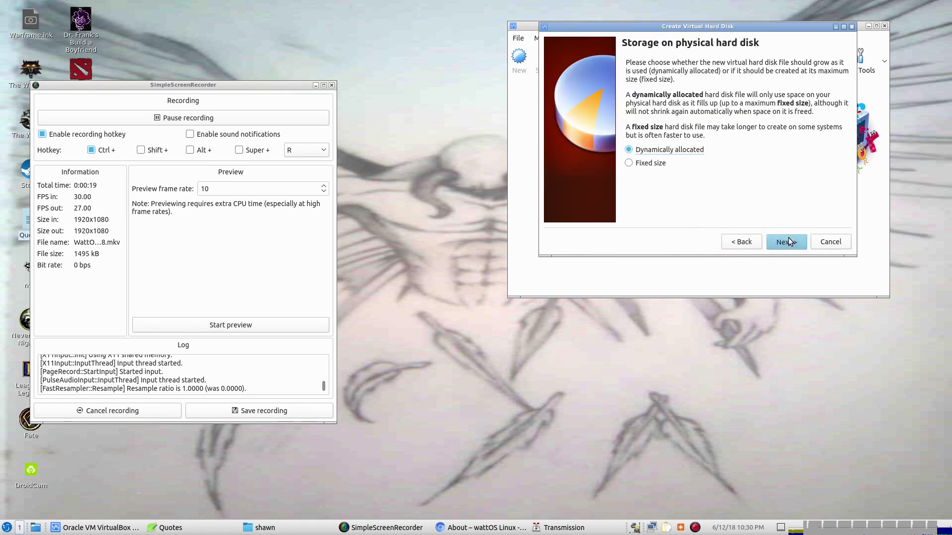
pyautogui.click(788, 241)
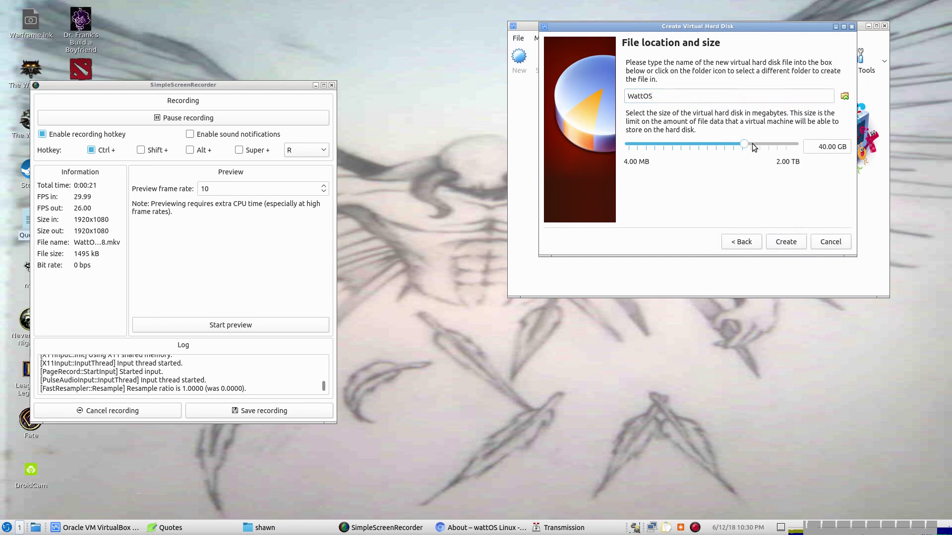
pyautogui.click(784, 242)
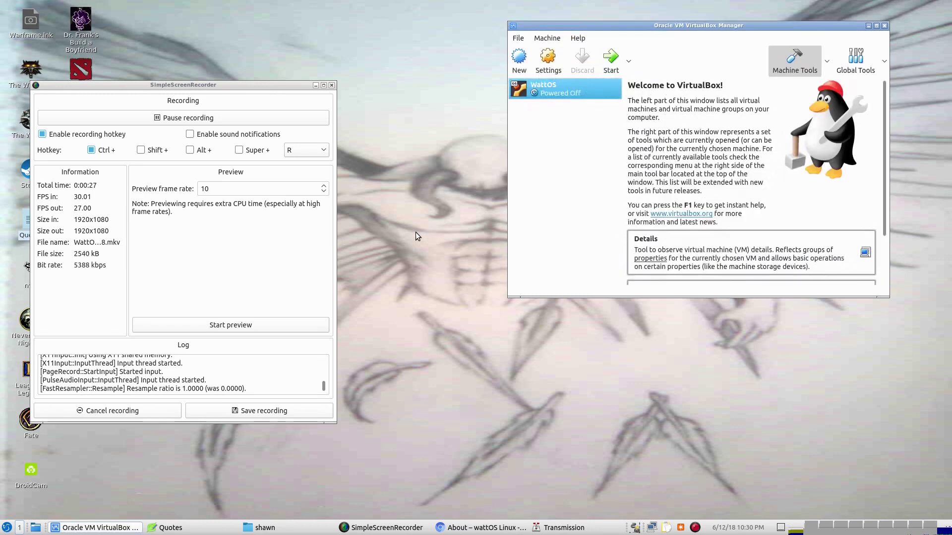
# - Start WattOS booting from the wattOS-R10-64.iso image on the 1.0 TB drive
pyautogui.click(611, 59)
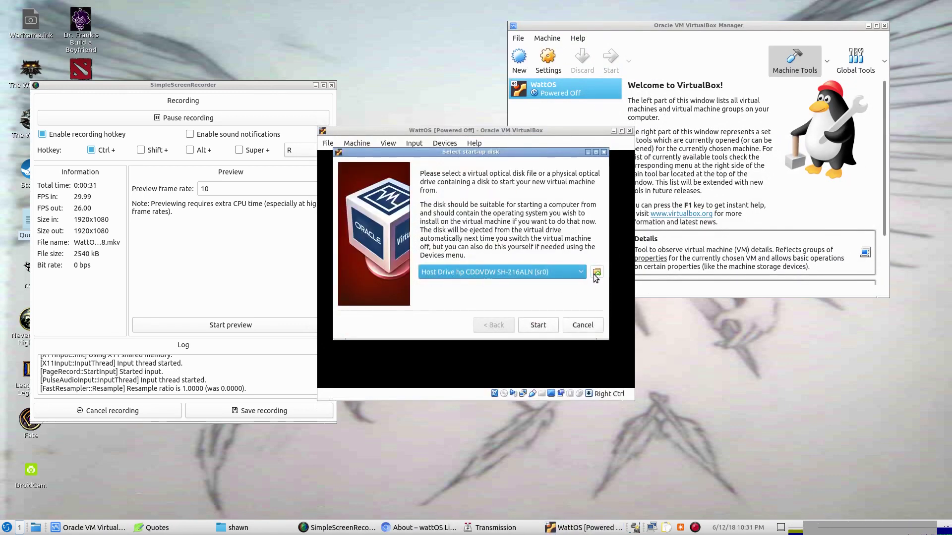
pyautogui.click(596, 274)
pyautogui.click(52, 177)
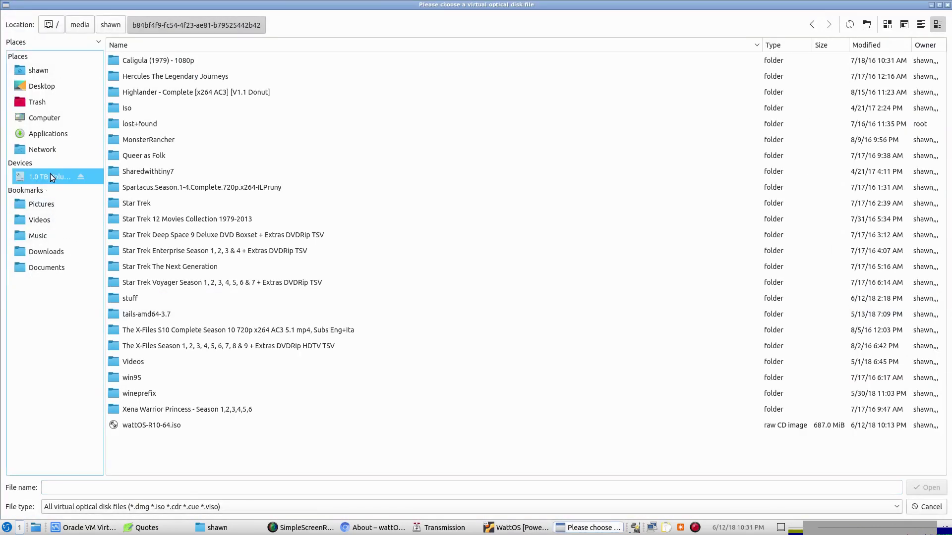
pyautogui.doubleClick(163, 425)
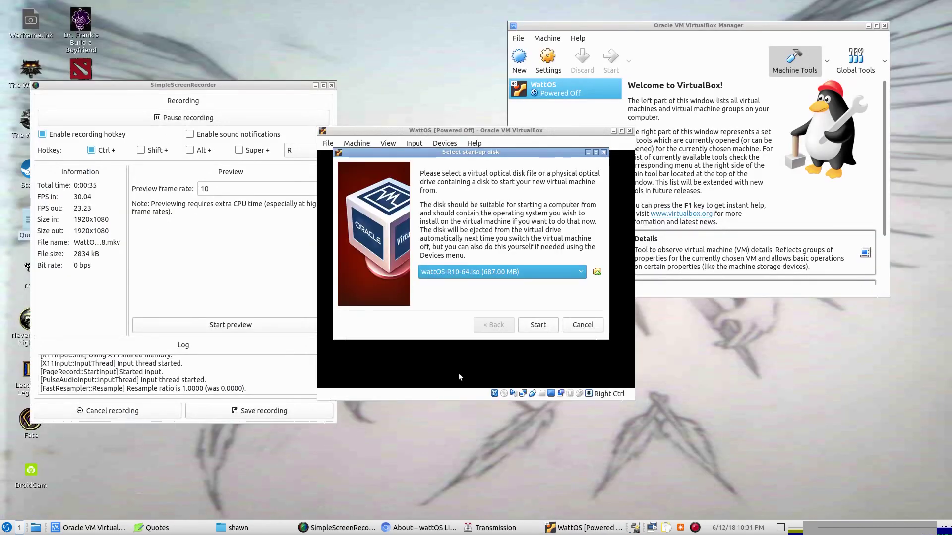
pyautogui.click(534, 327)
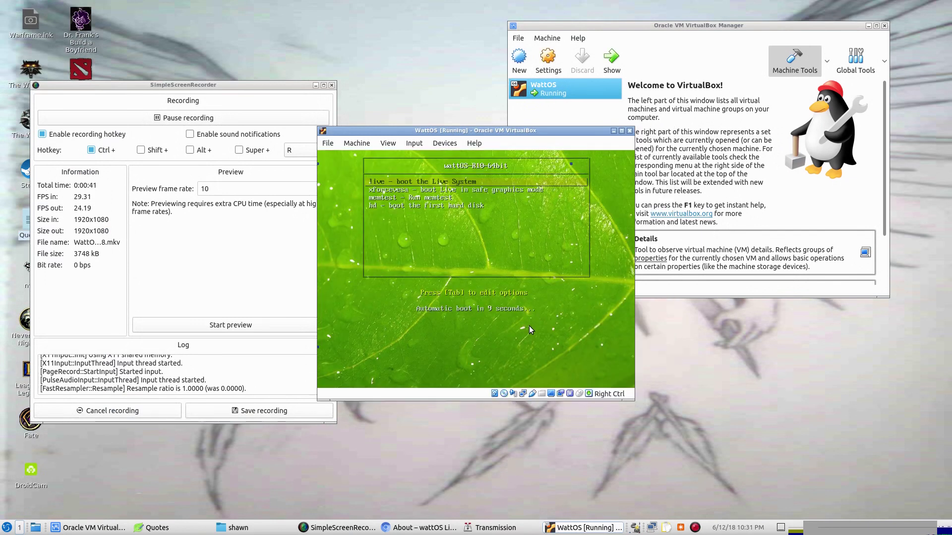
# - Boot the Live System from the boot menu and enter guest at the login screen
pyautogui.press('Return')
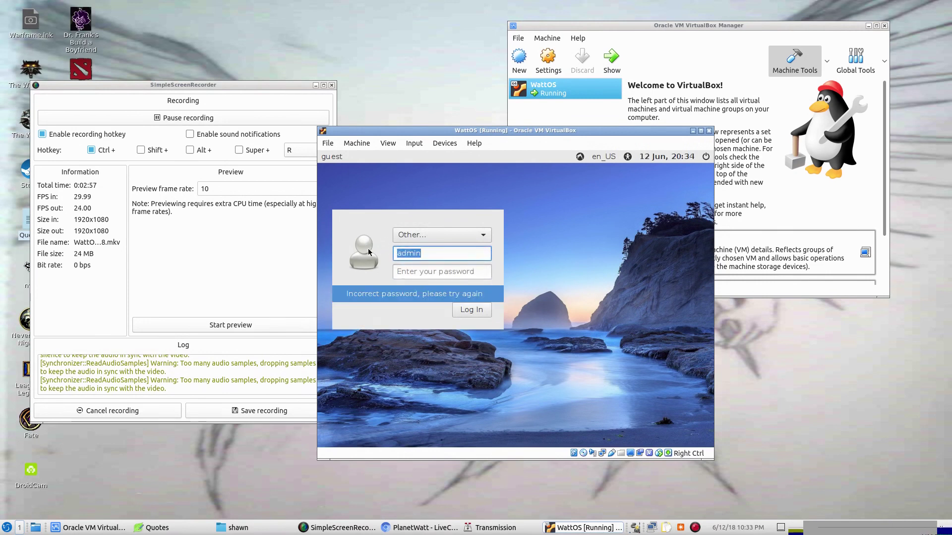
pyautogui.write('guest')
# - Log in as guest, switch the VM to full-screen mode, and dismiss the problem report
pyautogui.click(469, 311)
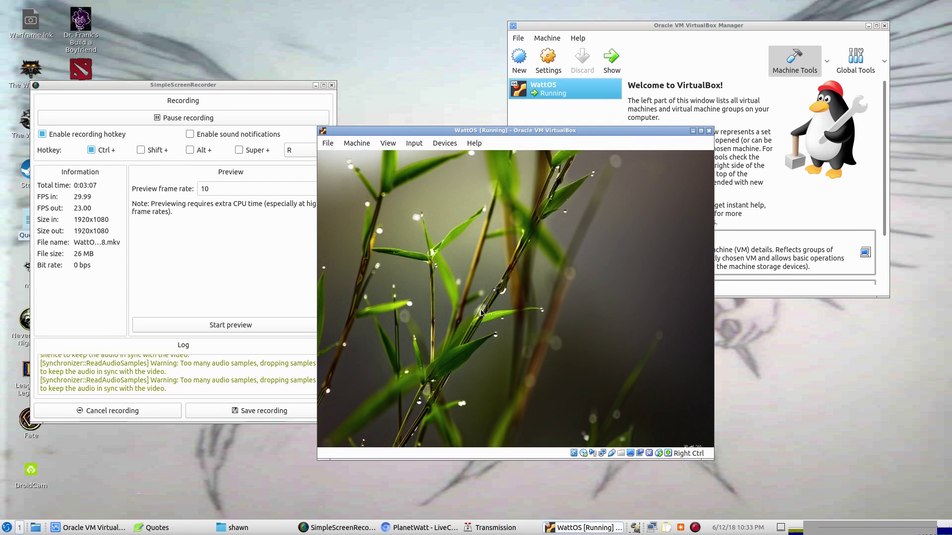
pyautogui.click(388, 144)
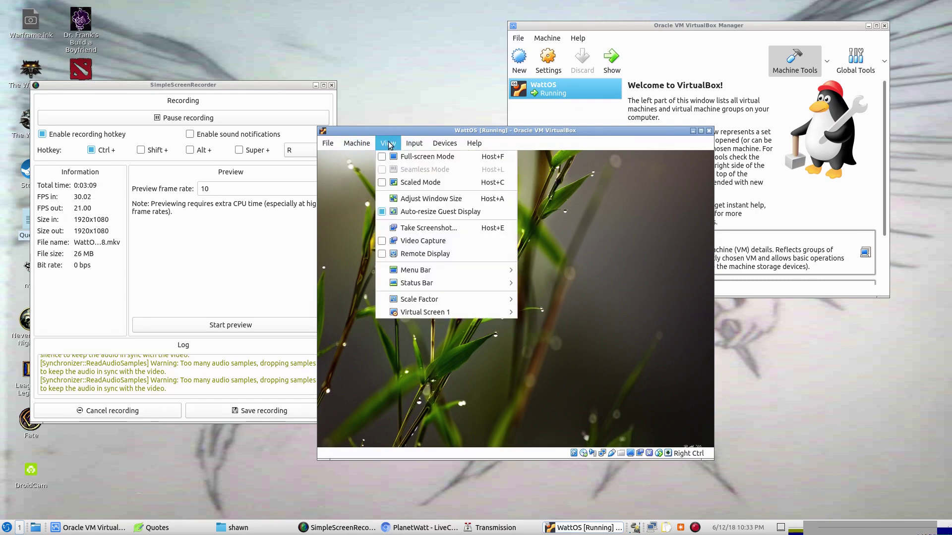
pyautogui.click(393, 157)
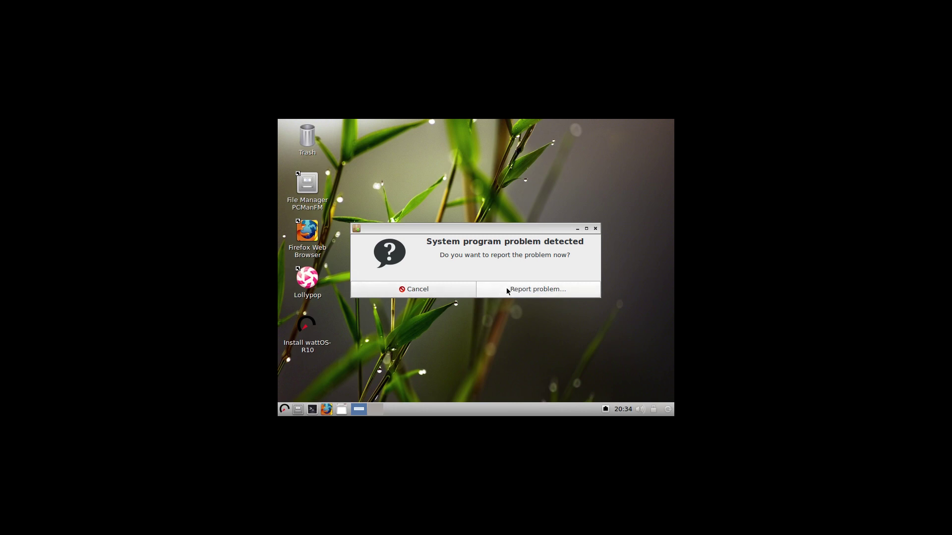
pyautogui.click(454, 295)
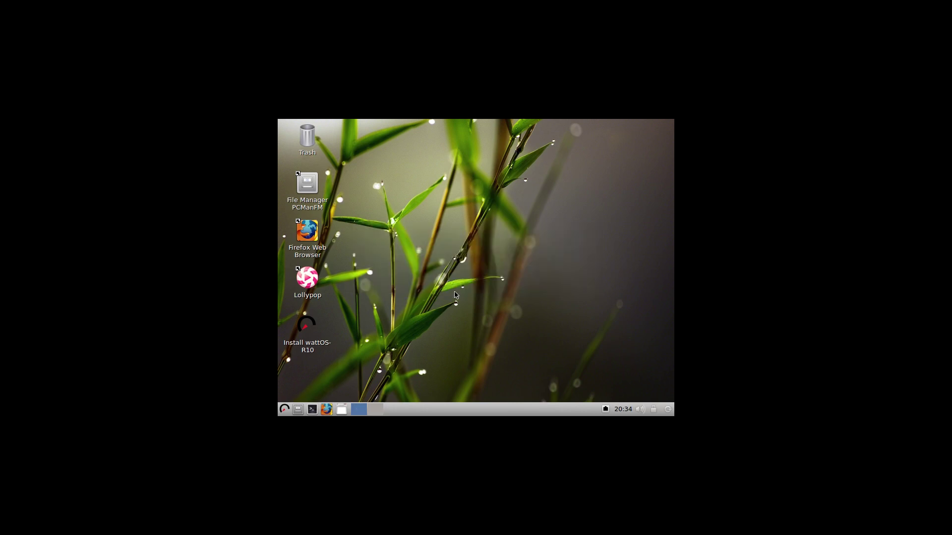
# - Launch the wattOS-R10 installer in English, choose Erase disk and confirm the partition changes
pyautogui.rightClick(312, 330)
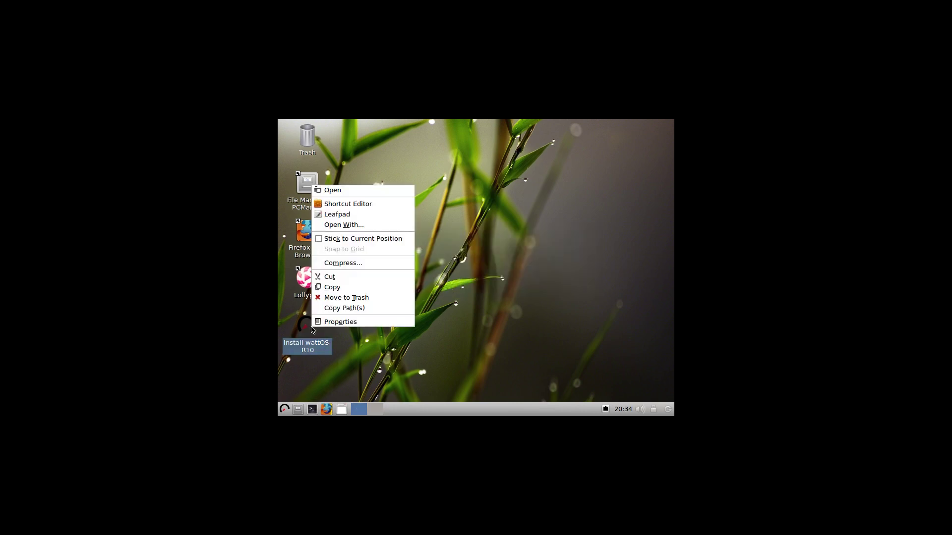
pyautogui.click(331, 193)
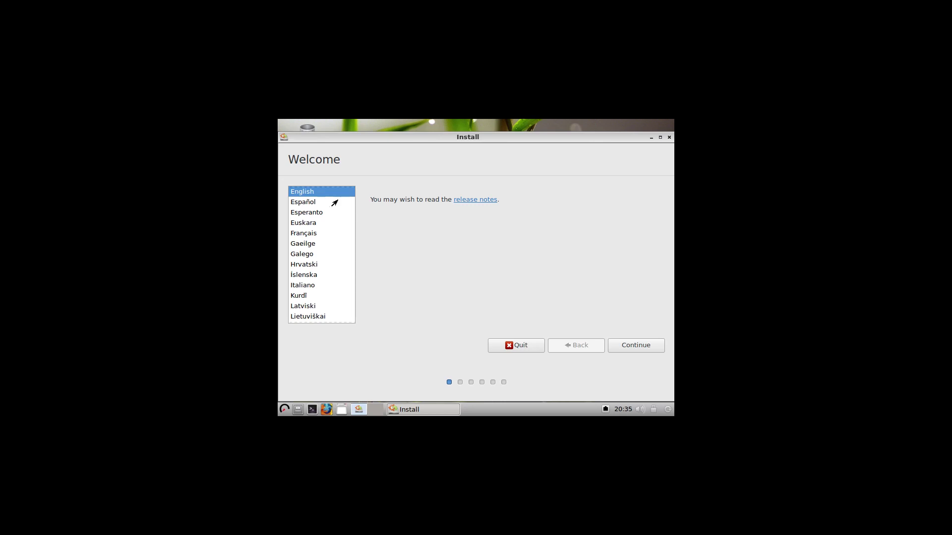
pyautogui.click(626, 349)
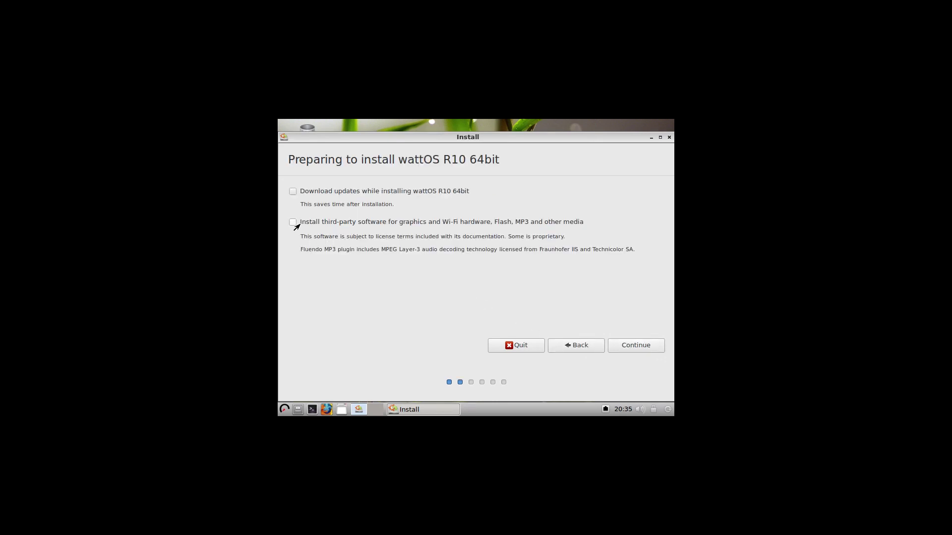
pyautogui.click(627, 349)
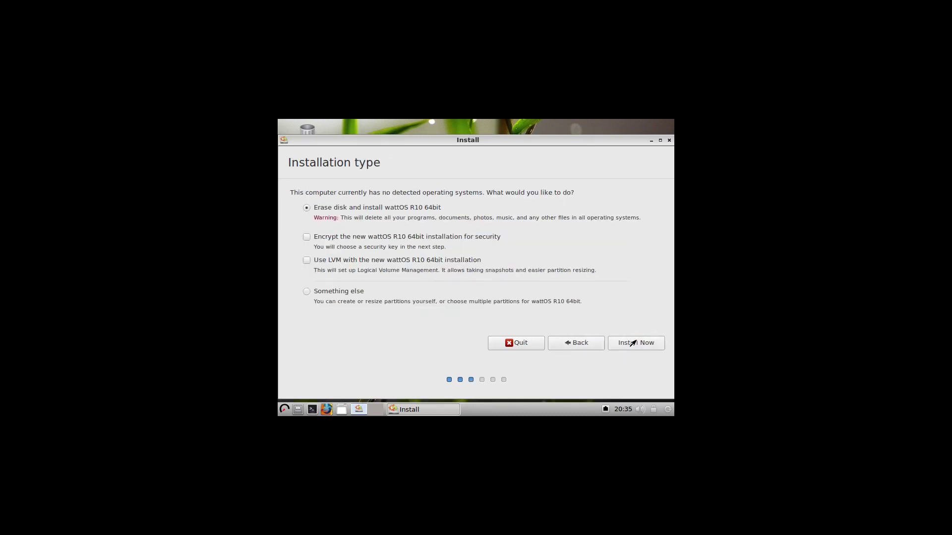
pyautogui.click(632, 340)
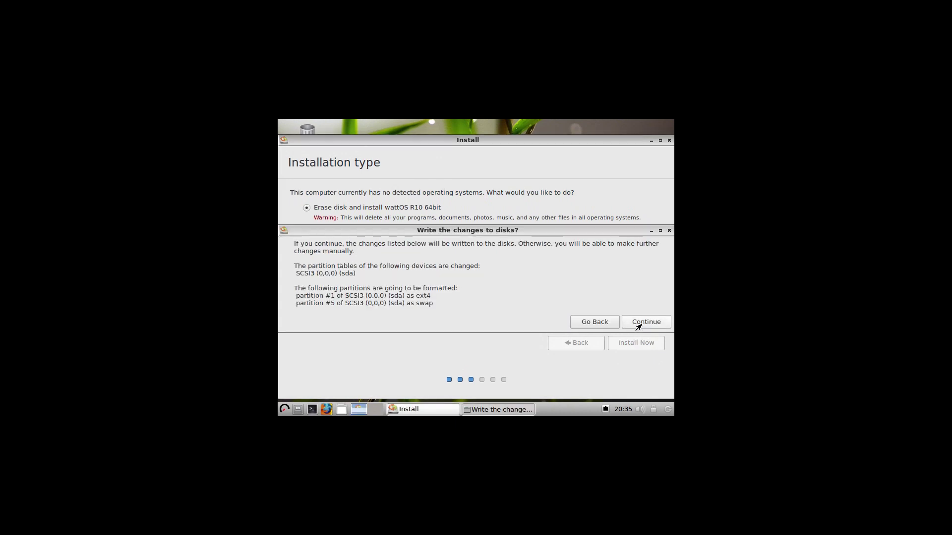
pyautogui.click(638, 323)
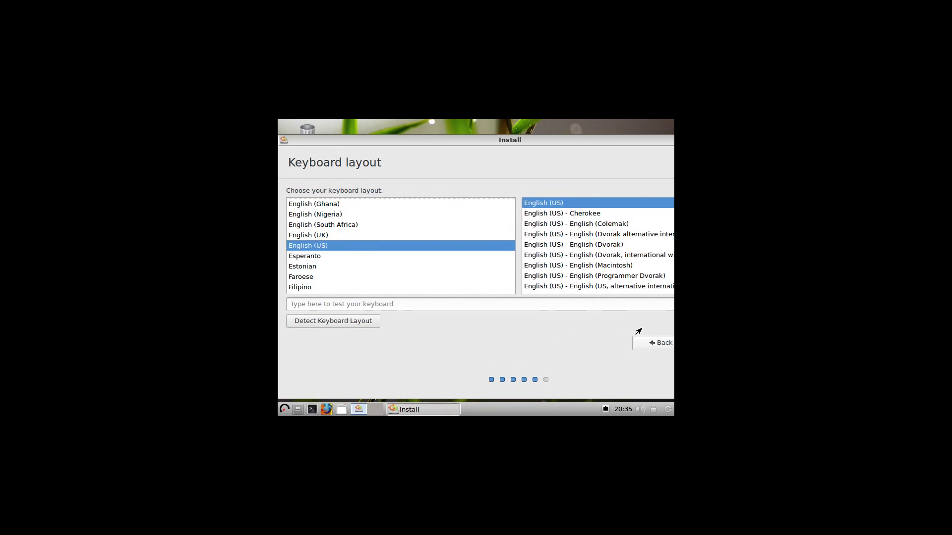
# - Accept the English (US) keyboard layout and reposition the installer window
pyautogui.press('Return')
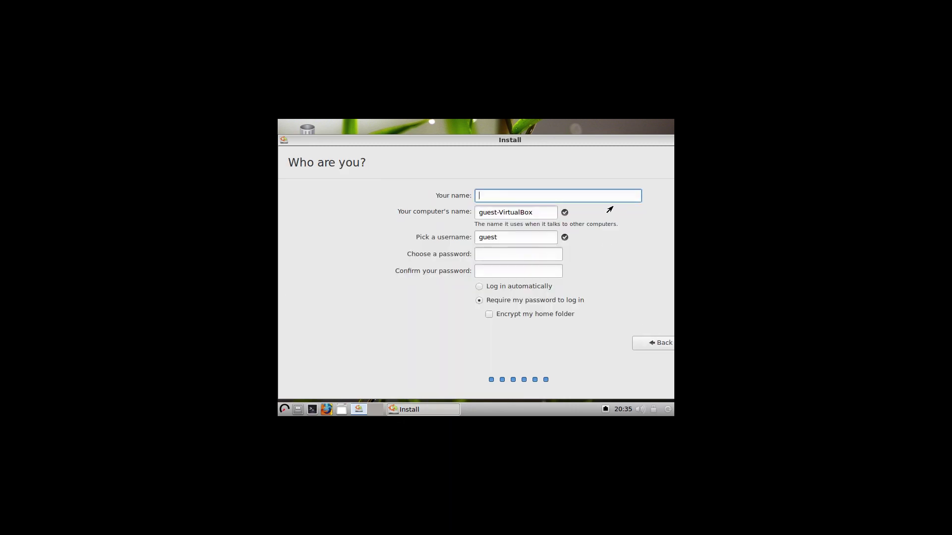
pyautogui.moveTo(581, 140)
pyautogui.mouseDown()
pyautogui.moveTo(435, 135)
pyautogui.moveTo(447, 140)
pyautogui.mouseUp()
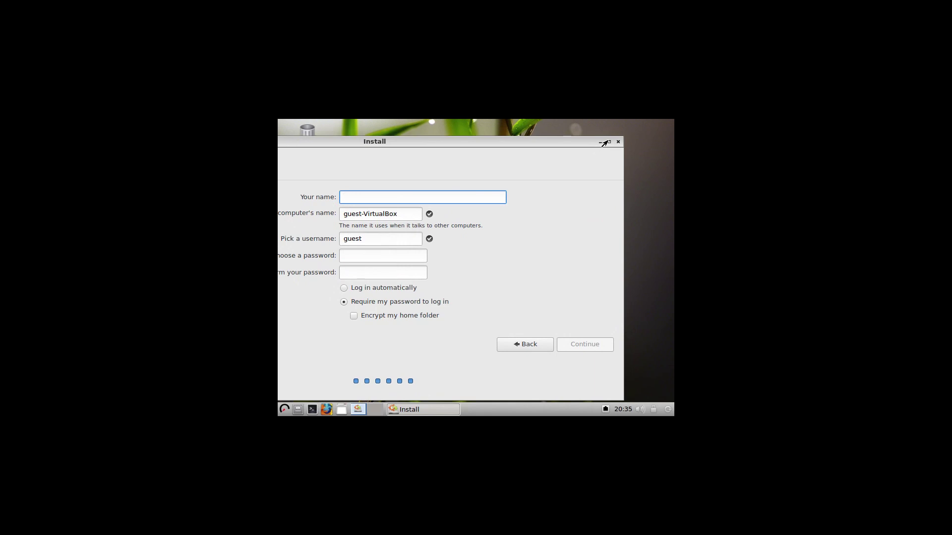
pyautogui.moveTo(494, 147); pyautogui.dragTo(559, 148)
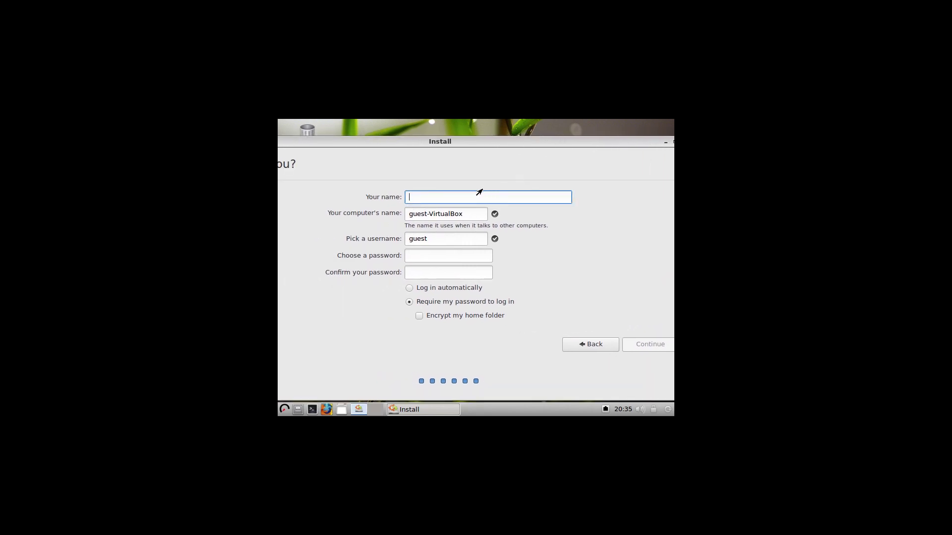
# - Fill in the account username and password twice, then continue the installation
pyautogui.write('van')
pyautogui.write('quishedan')
pyautogui.write('gel')
pyautogui.click(434, 253)
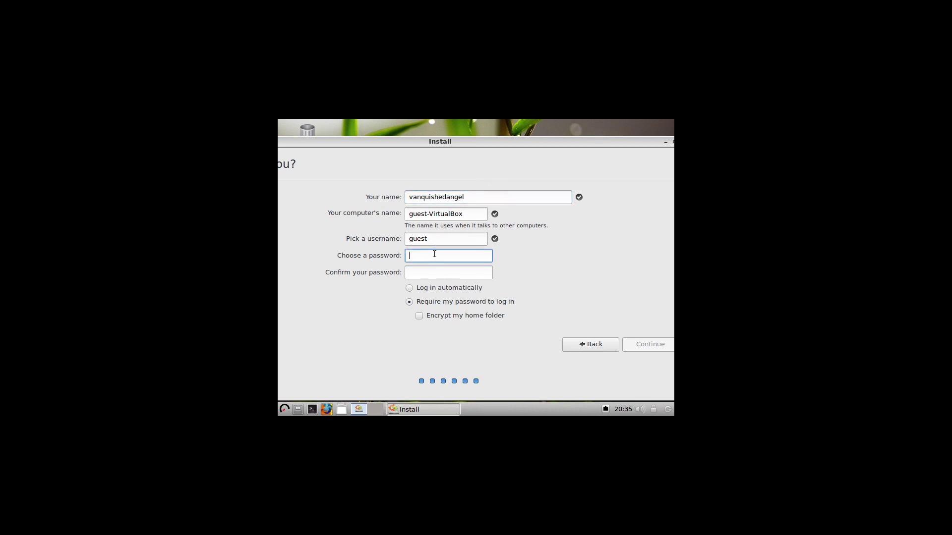
pyautogui.click(449, 271)
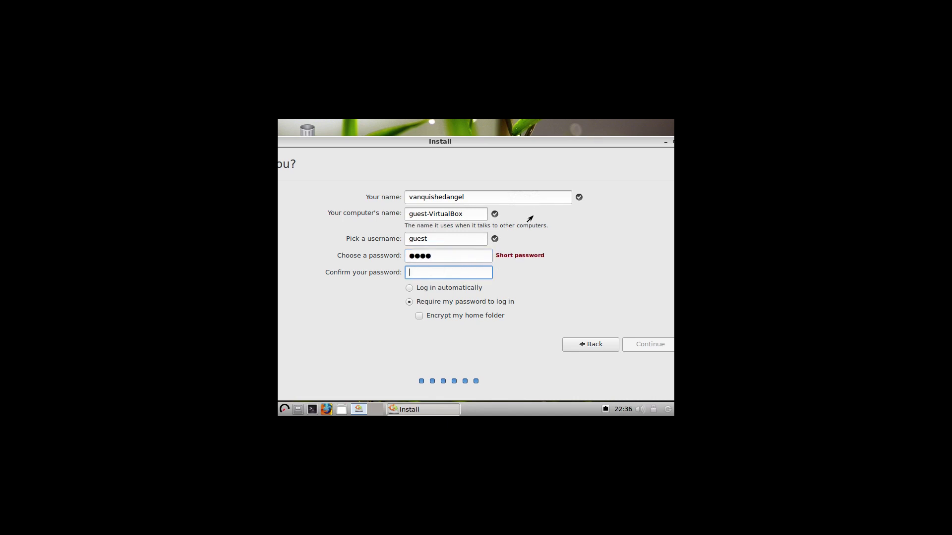
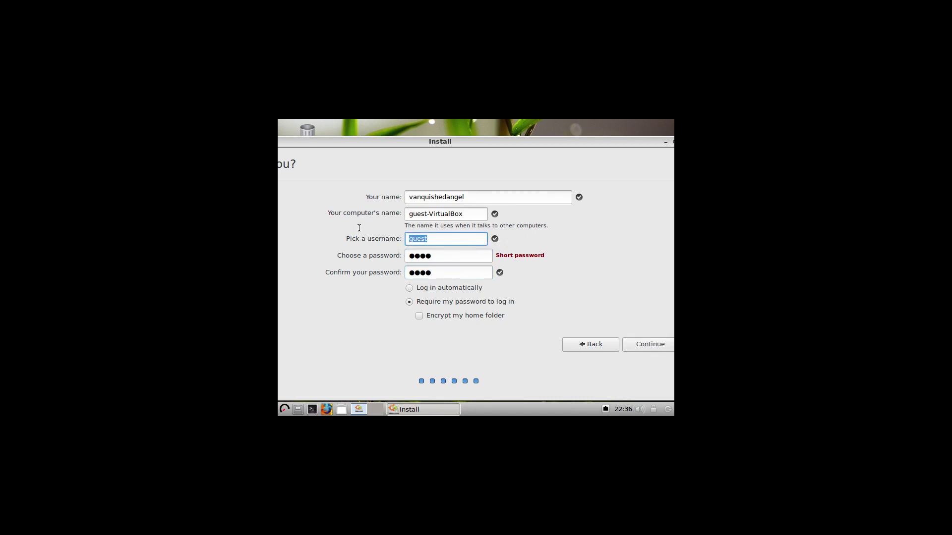
pyautogui.click(456, 240)
pyautogui.click(647, 346)
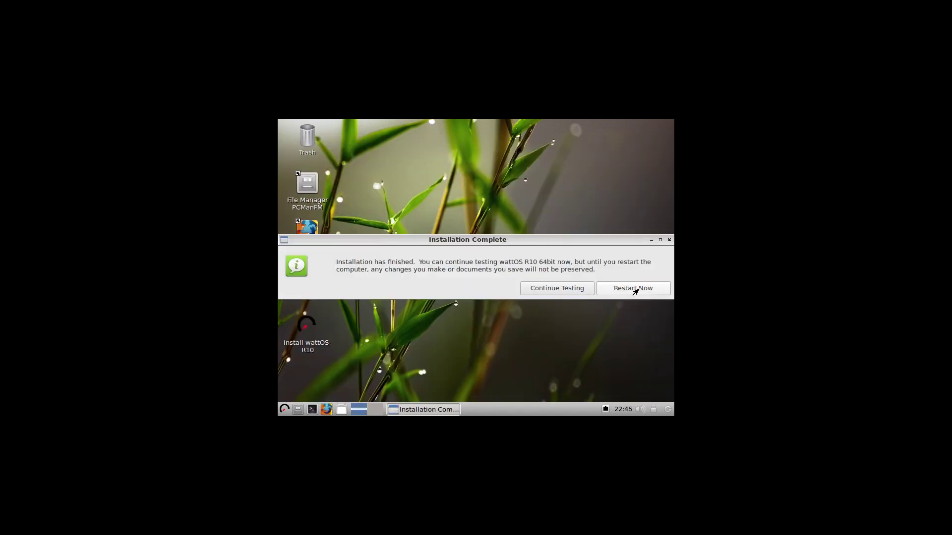
# - Restart into the installed wattOS system from the Installation Complete dialog
pyautogui.click(634, 290)
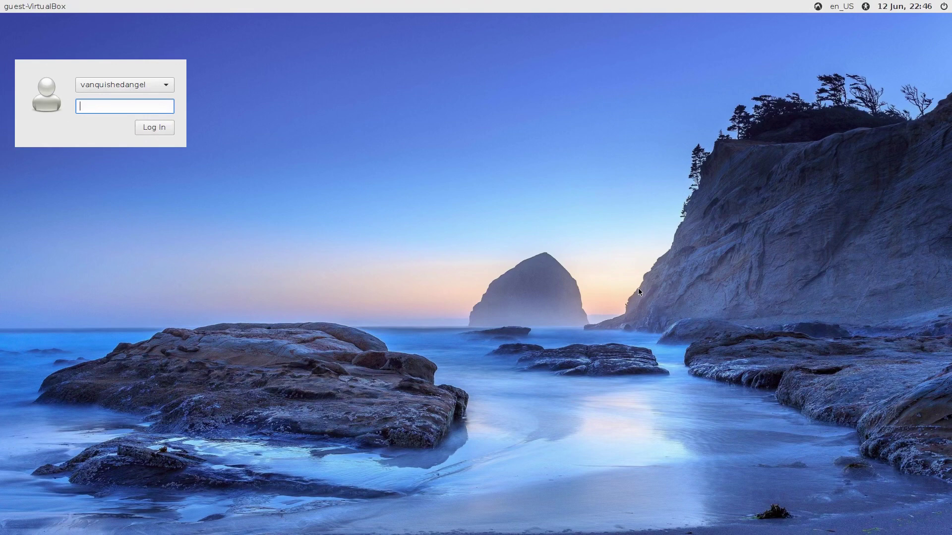
# - Enter the account password and log in to the LXDE desktop
pyautogui.write('••••')
pyautogui.click(153, 129)
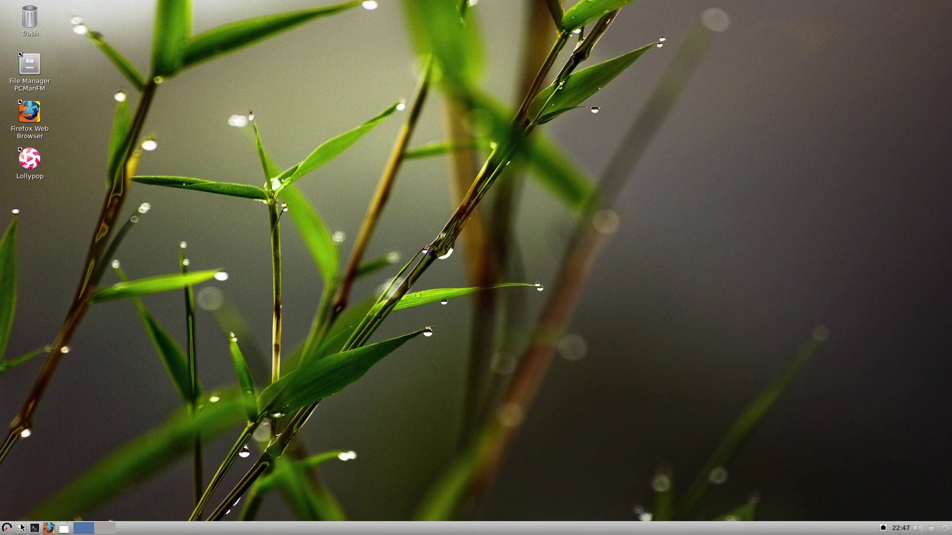
# - Run Htop from the System Tools menu, then reopen the applications menu
pyautogui.click(6, 532)
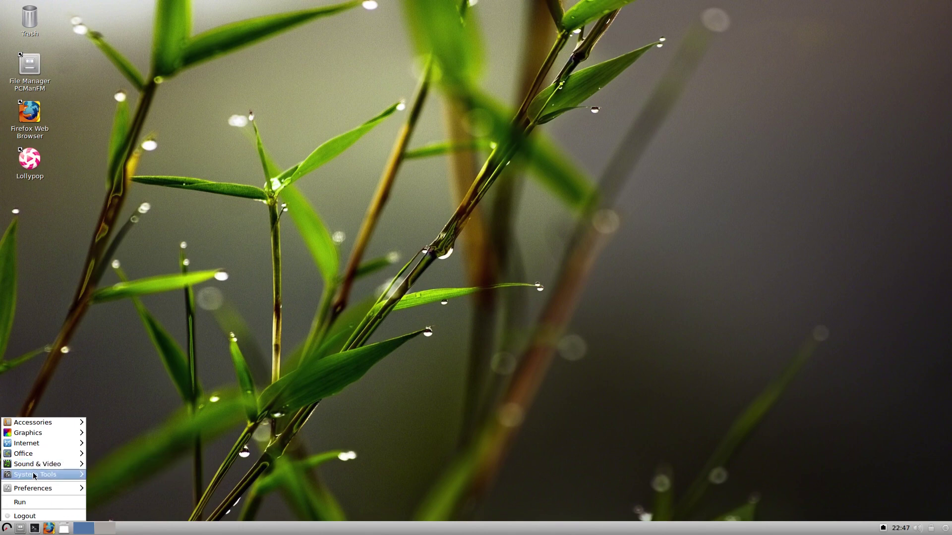
pyautogui.moveTo(41, 474)
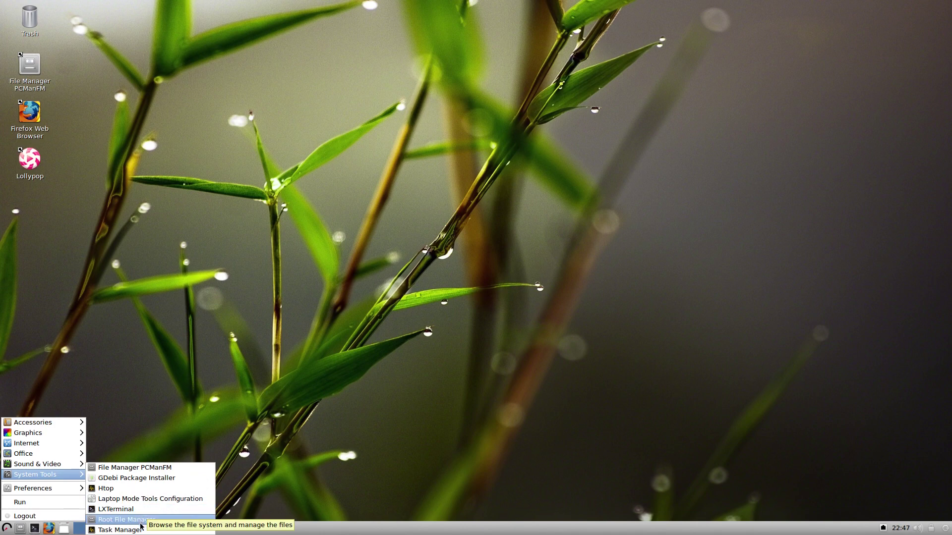
pyautogui.click(126, 494)
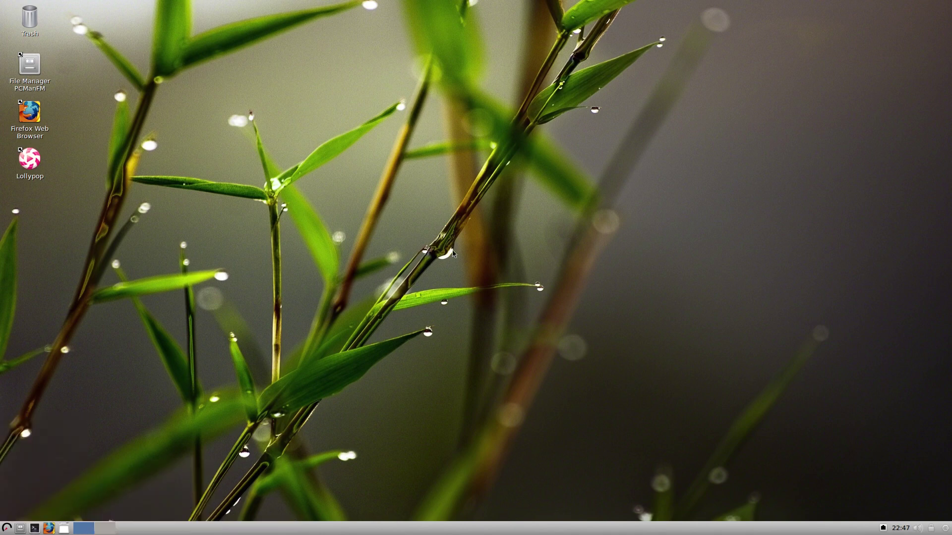
pyautogui.click(5, 528)
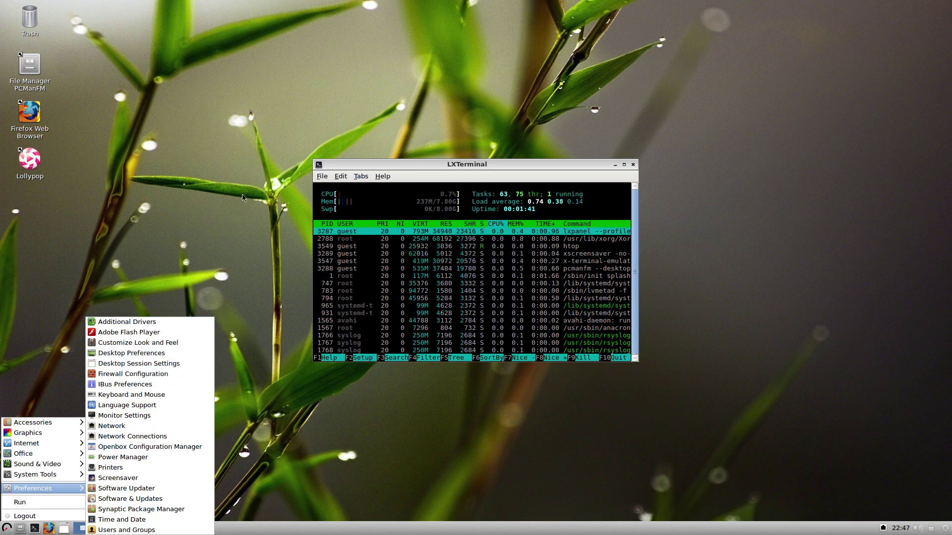
# - Close the menus, watch htop, then launch Additional Drivers from Preferences
pyautogui.click(249, 225)
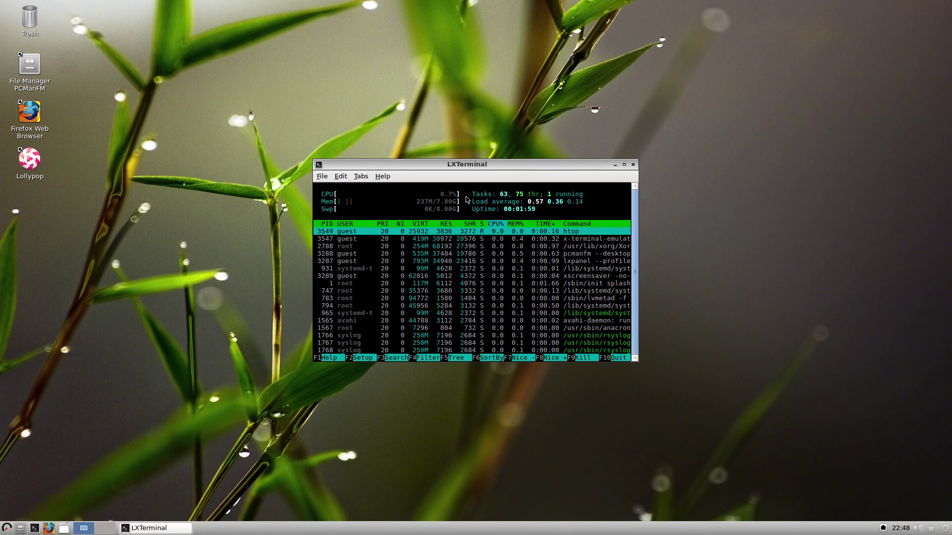
pyautogui.click(13, 529)
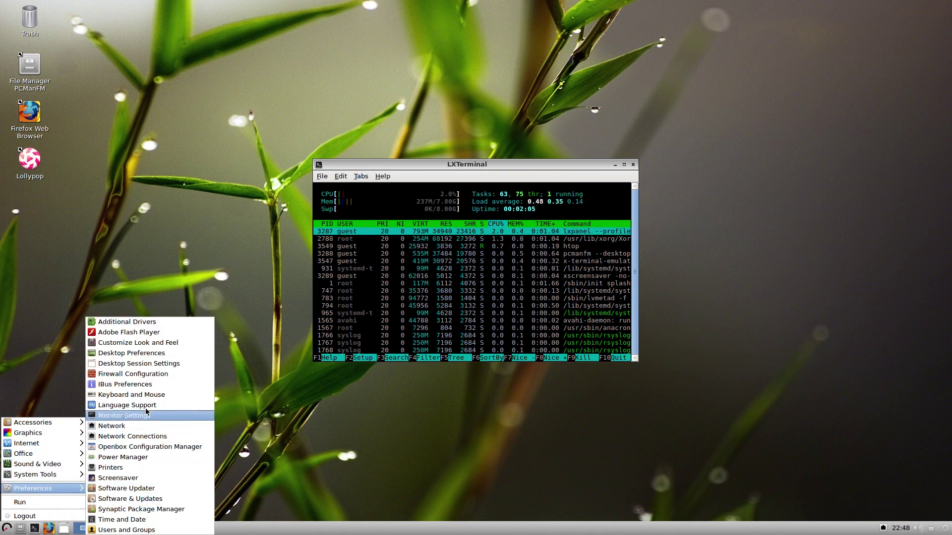
pyautogui.click(136, 325)
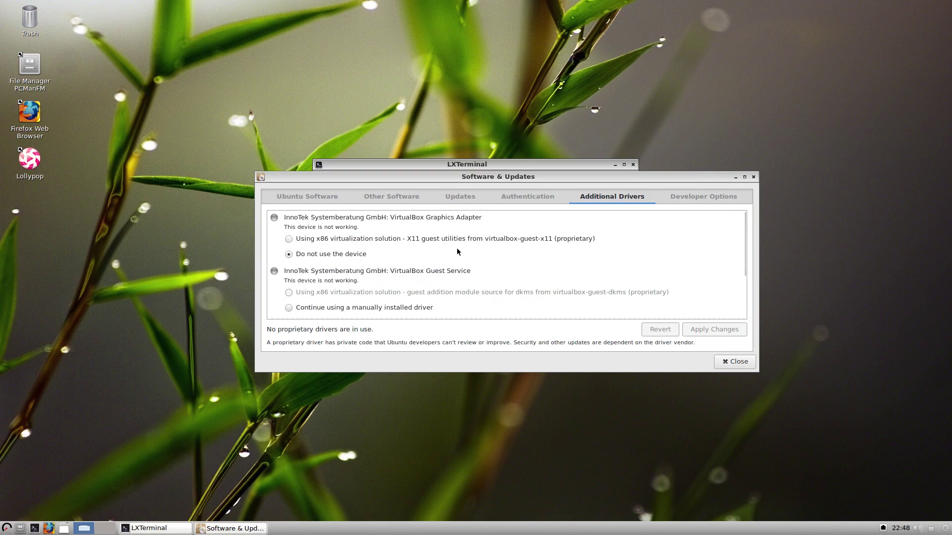
# - Review the Additional Drivers device list, showing no proprietary drivers, and close Software & Updates
pyautogui.scroll(-3, 449, 248)
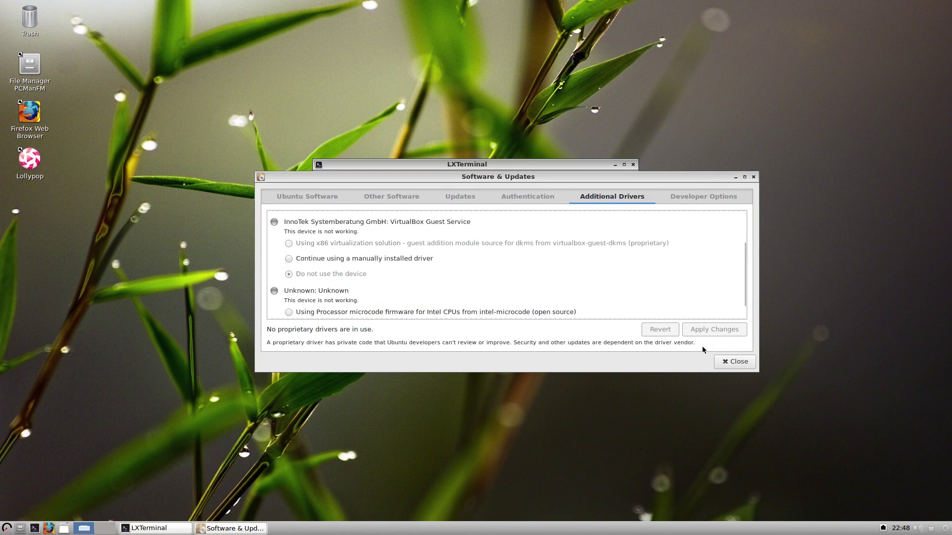
pyautogui.click(733, 361)
pyautogui.click(5, 528)
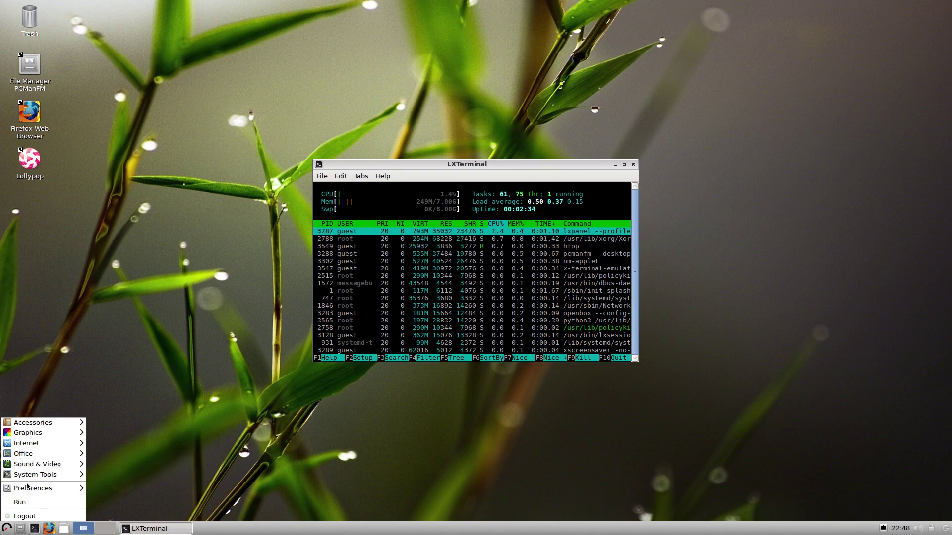
# - Launch Synaptic with authentication and browse the residual-config, auto-removable and upgradable status filters
pyautogui.moveTo(32, 488)
pyautogui.click(124, 508)
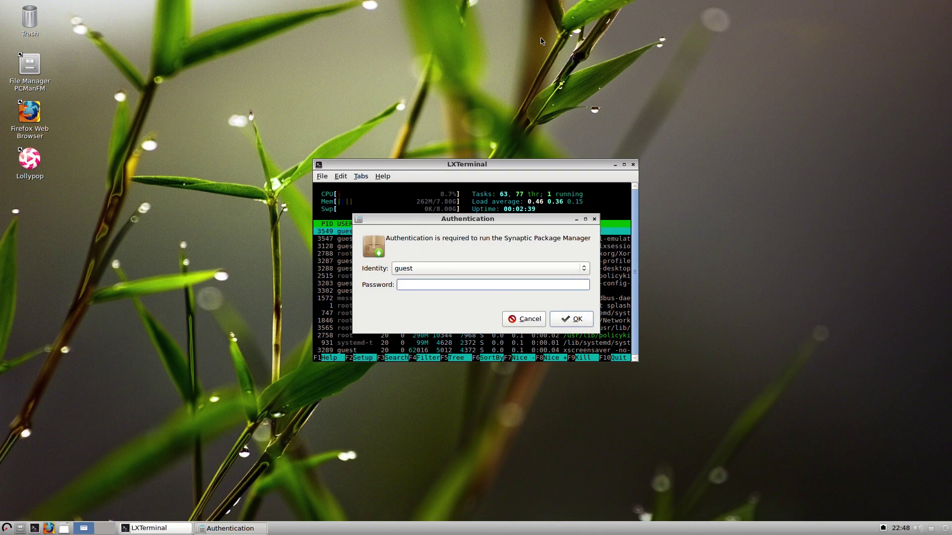
pyautogui.press('Return')
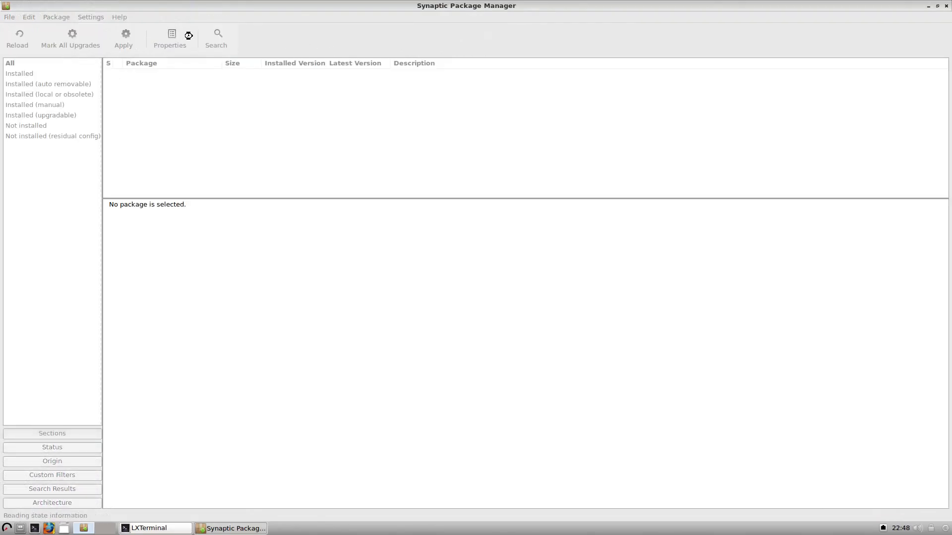
pyautogui.click(77, 137)
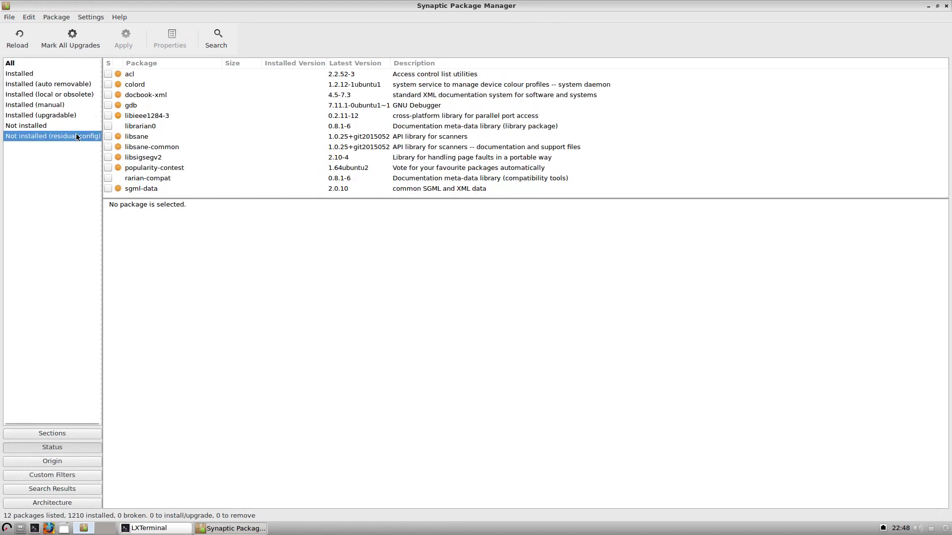
pyautogui.click(69, 85)
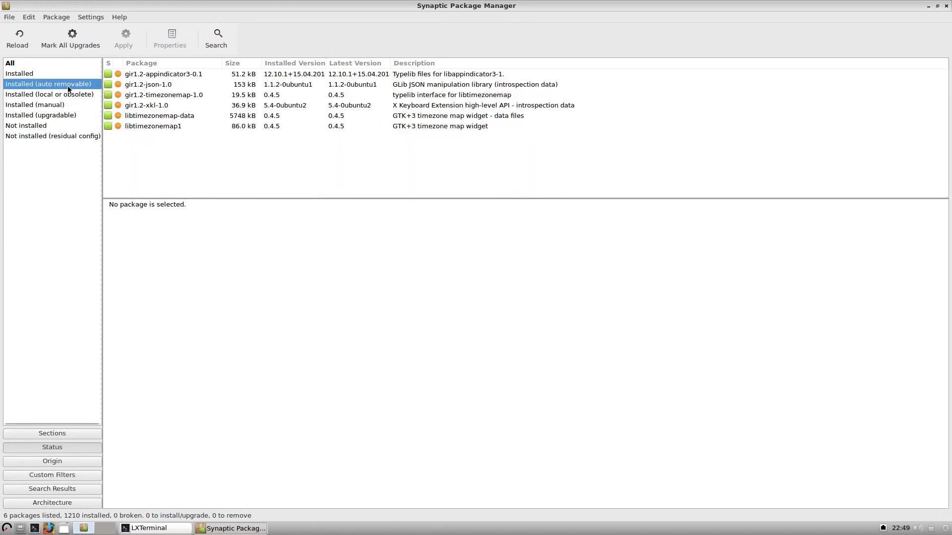
pyautogui.click(57, 115)
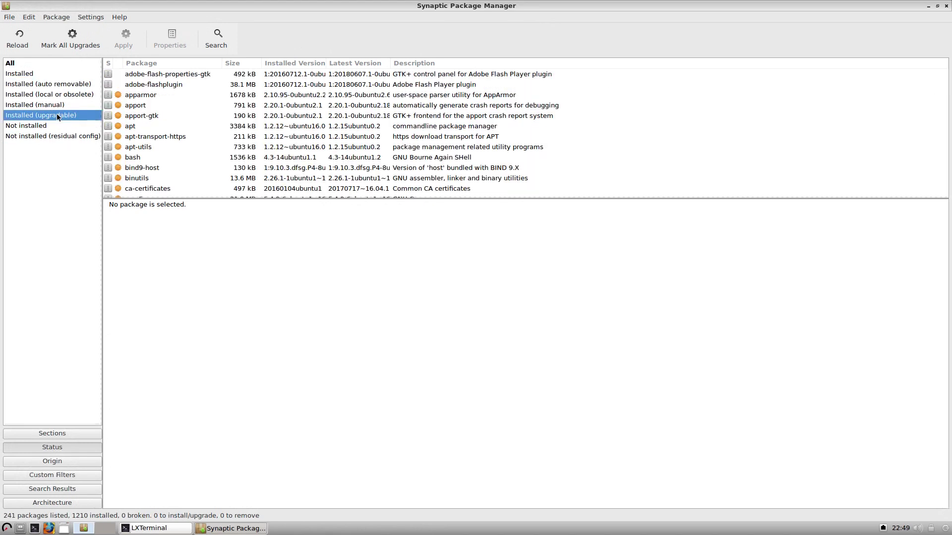
# - Search Synaptic for playonlinux, view the package's details, then close Synaptic
pyautogui.click(213, 35)
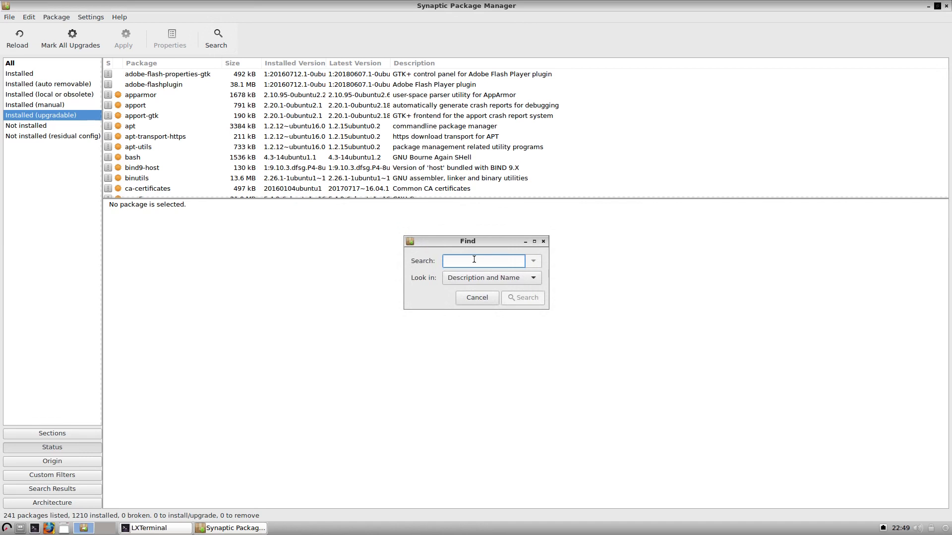
pyautogui.write('pla')
pyautogui.write('yonnu')
pyautogui.write('z')
pyautogui.write('x')
pyautogui.press('Return')
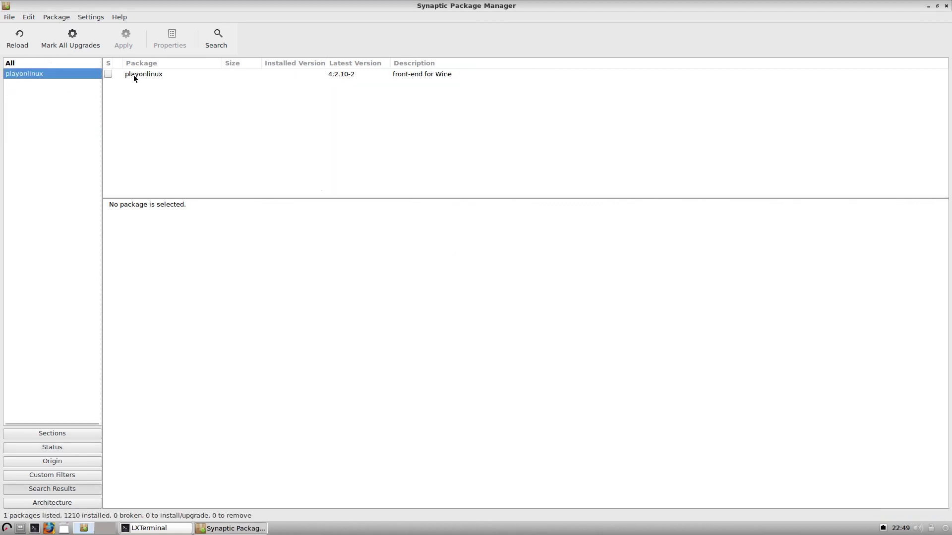
pyautogui.click(134, 78)
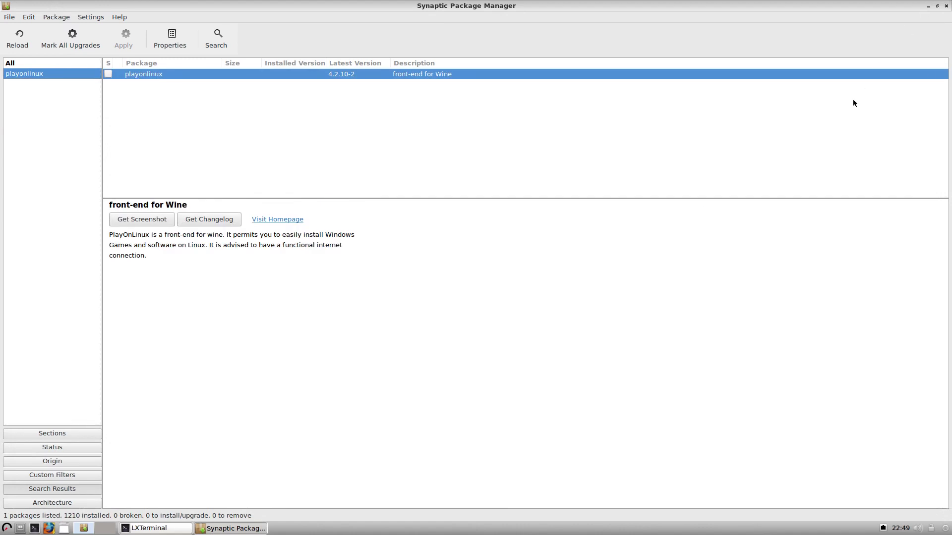
pyautogui.click(946, 8)
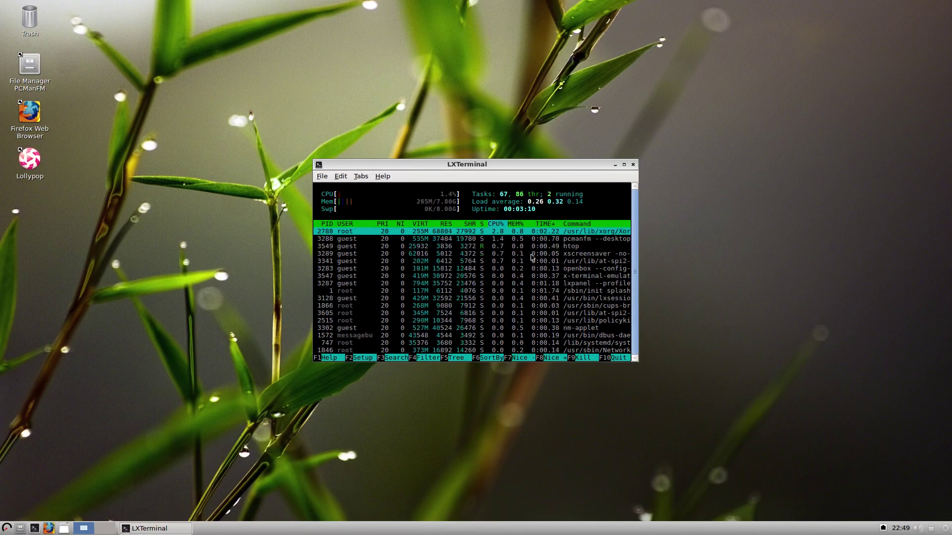
# - Close the htop terminal, then open a new LXTerminal and close it again
pyautogui.click(633, 164)
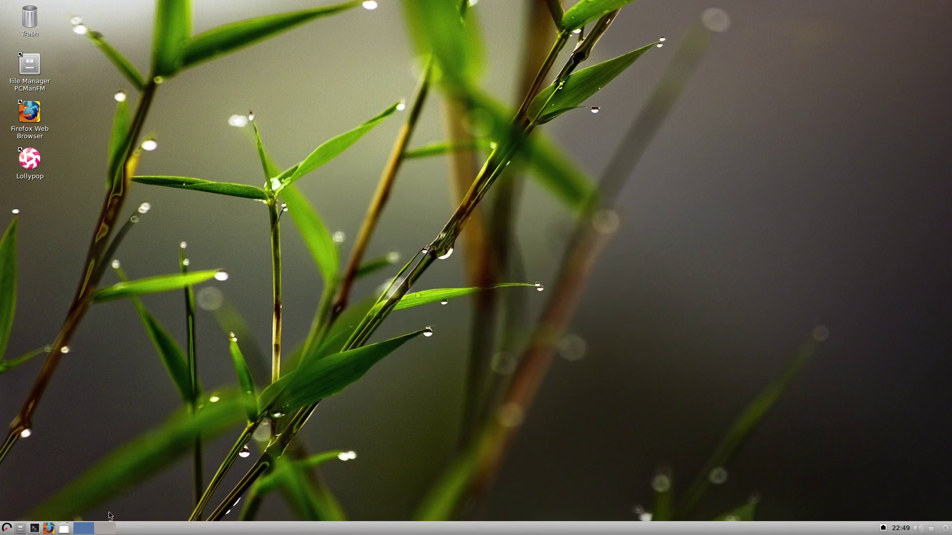
pyautogui.click(6, 528)
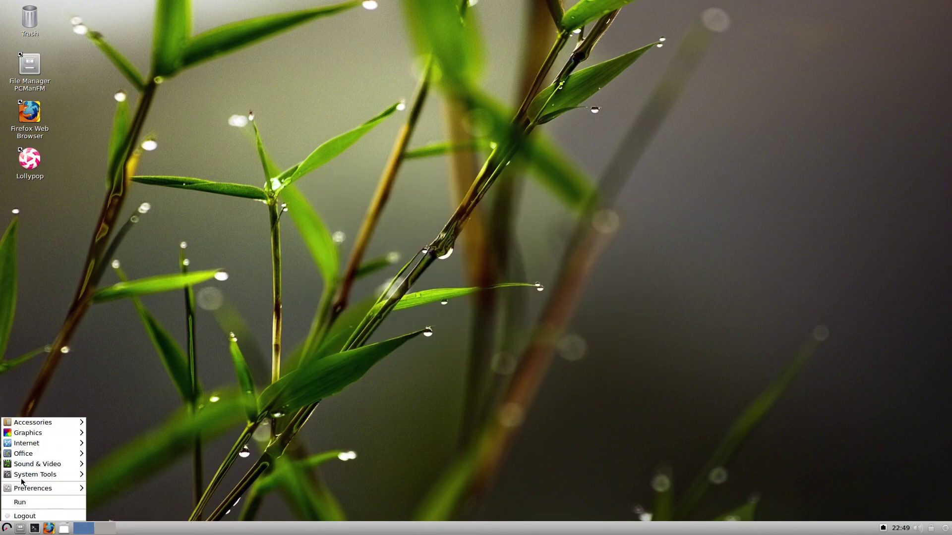
pyautogui.click(116, 509)
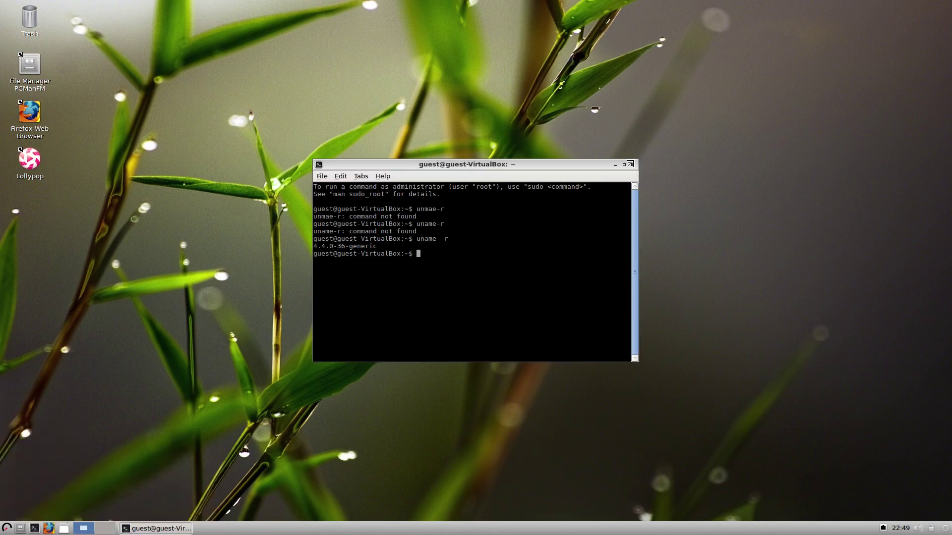
pyautogui.click(632, 164)
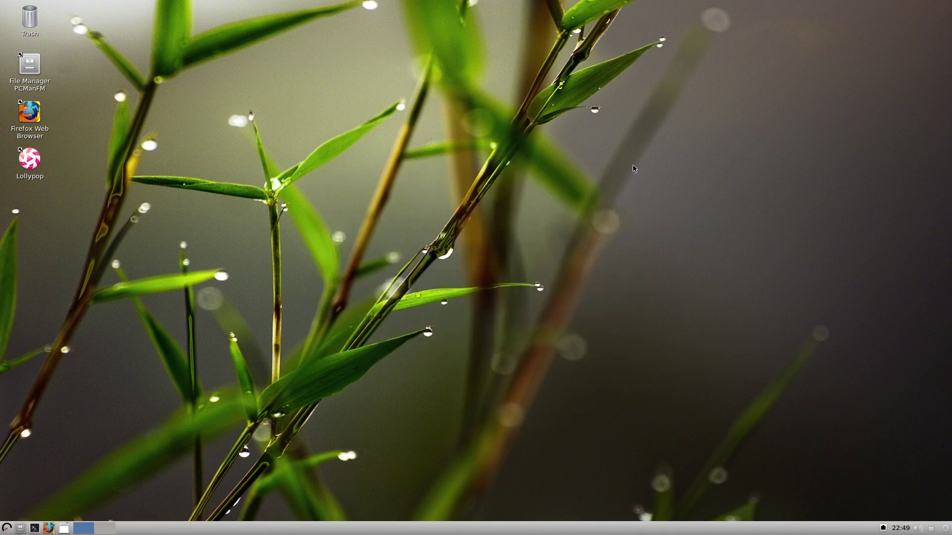
# - Browse the LXDE applications menu, opening and dismissing it several times
pyautogui.click(5, 528)
pyautogui.moveTo(33, 422)
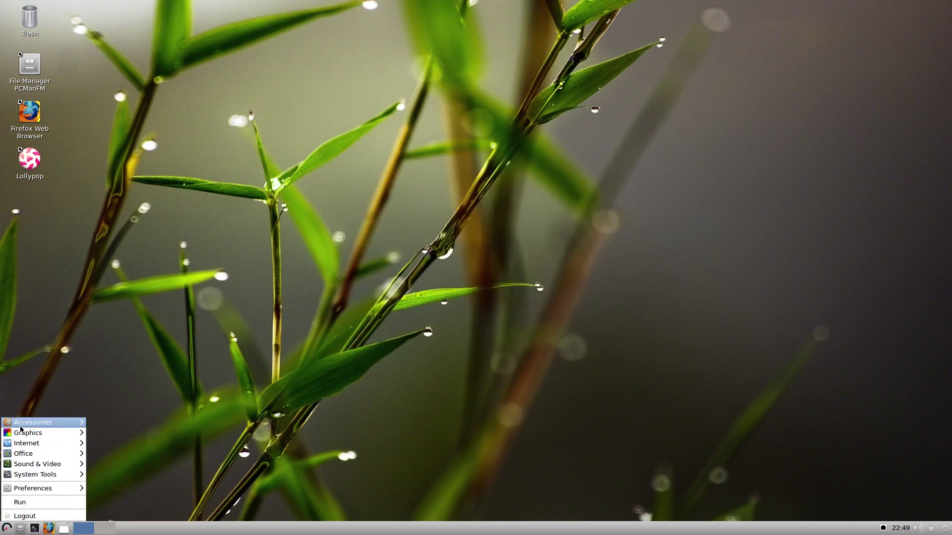
pyautogui.click(202, 244)
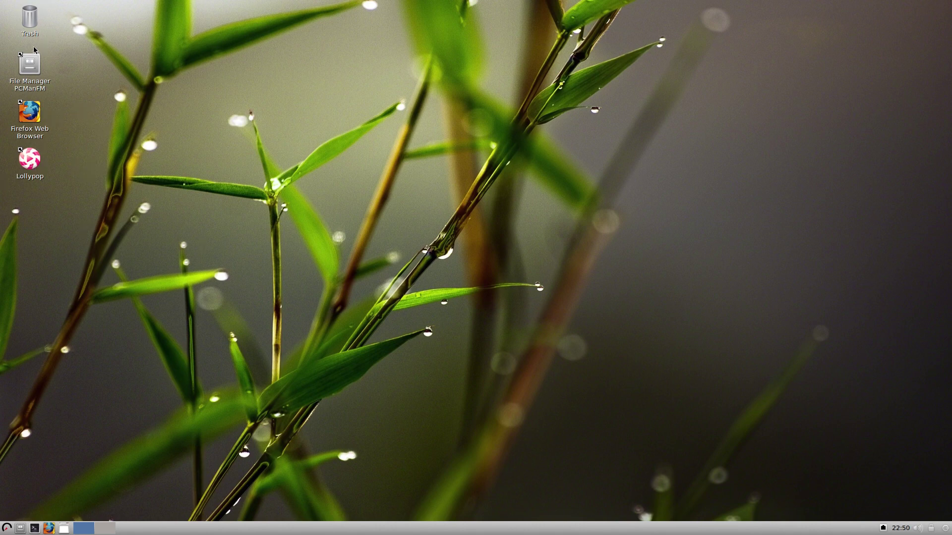
pyautogui.click(7, 529)
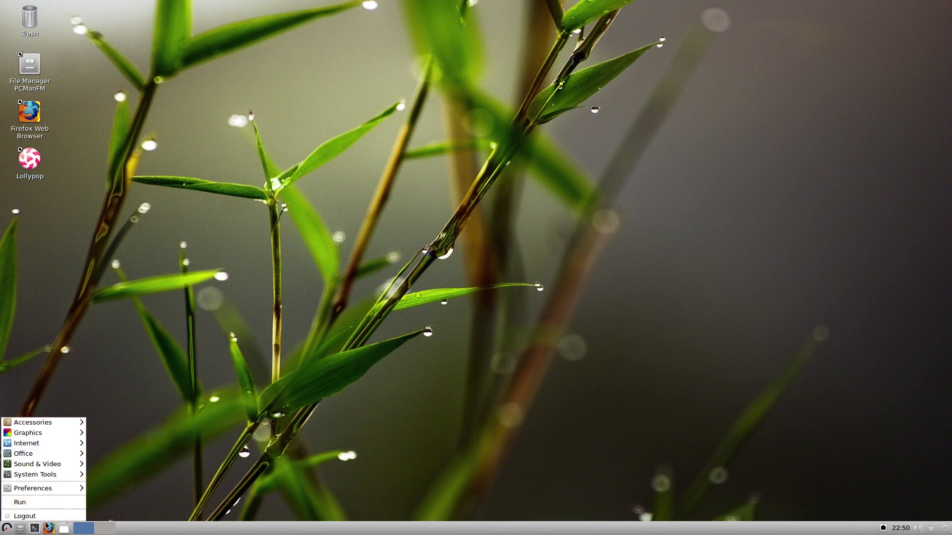
pyautogui.moveTo(33, 488)
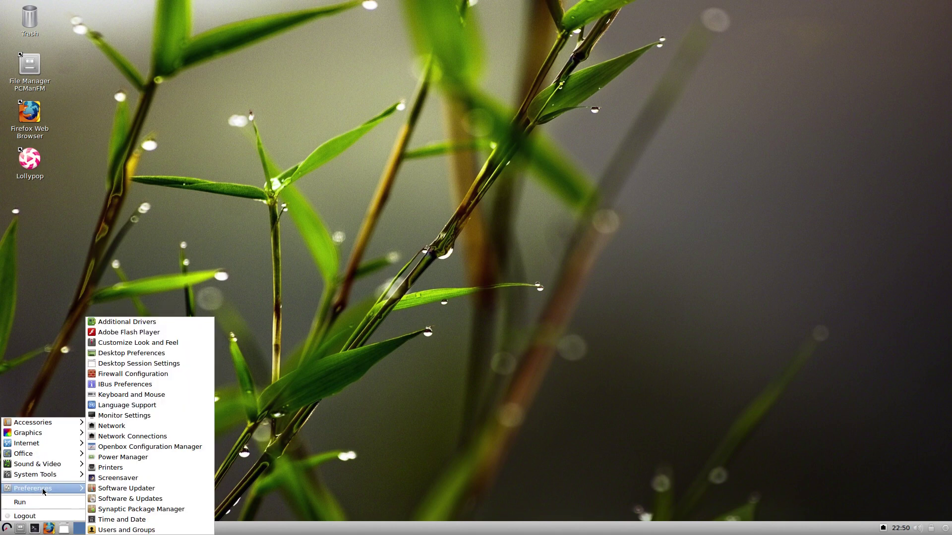
pyautogui.press('Escape')
pyautogui.press('Escape')
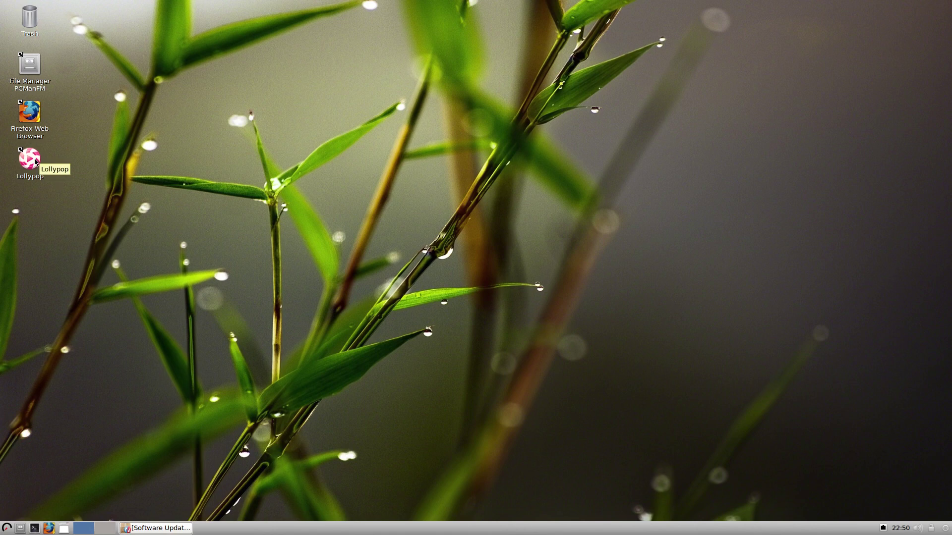
pyautogui.click(6, 528)
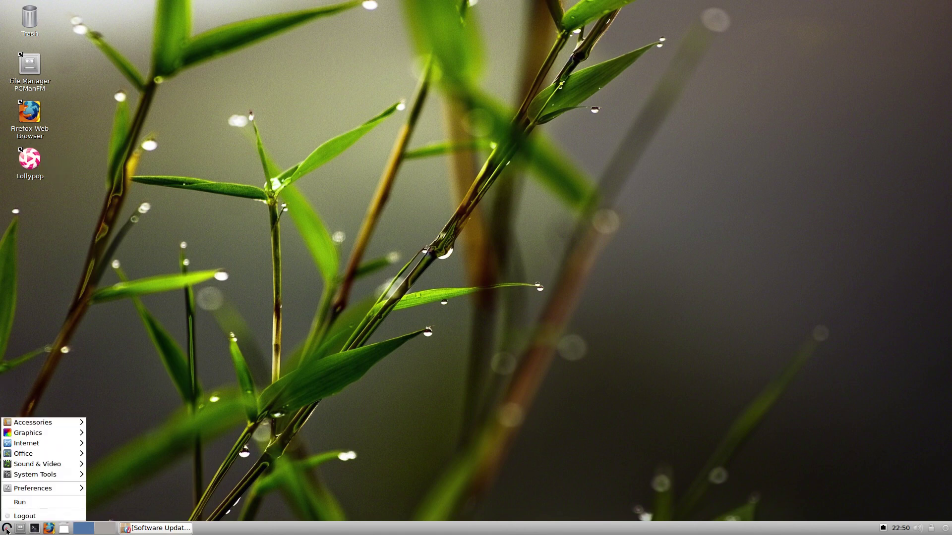
# - Choose Logout from the applications menu to bring up the LXDE session dialog
pyautogui.click(29, 516)
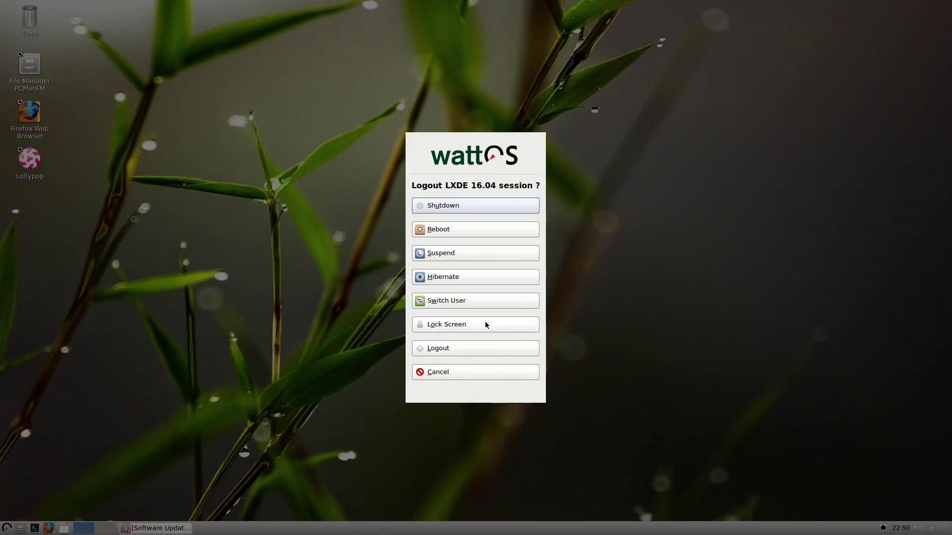